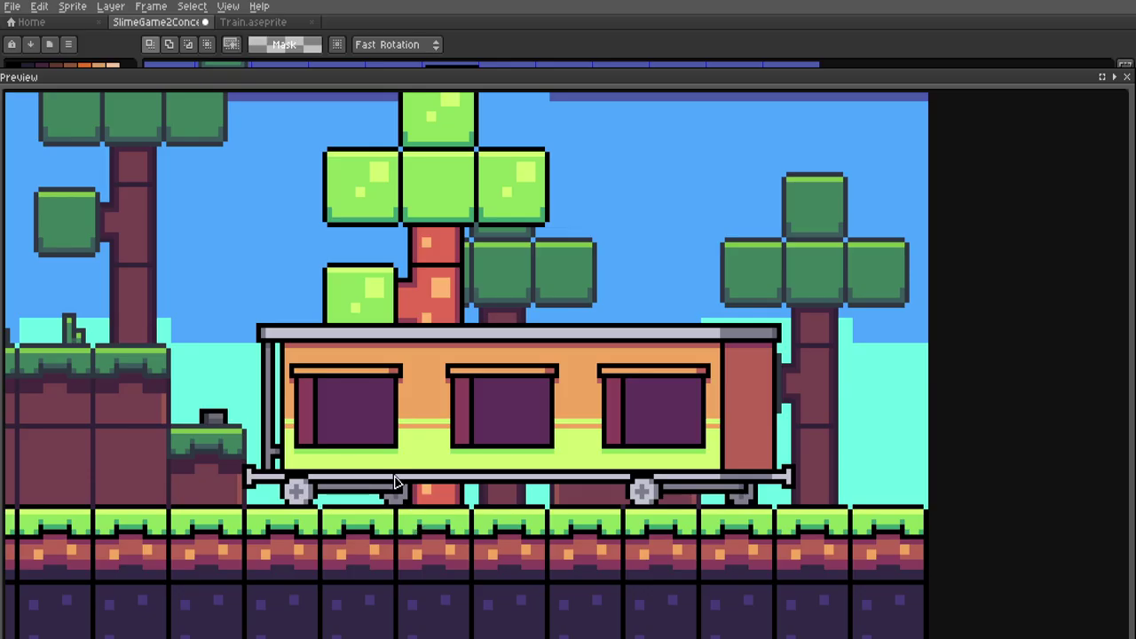
- Examine the train carriage against the background scene in the preview, both close up and in full
scroll(410, 433, "up", 1)
left_click_drag(573, 427, 392, 436)
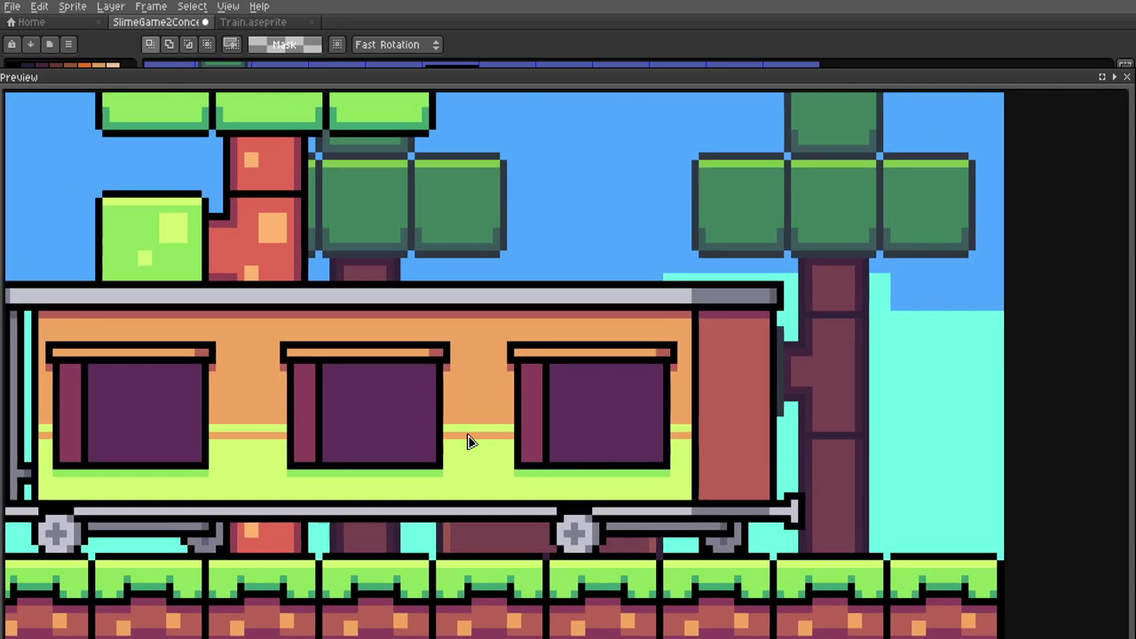
scroll(766, 356, "up", 1)
scroll(688, 311, "down", 3)
left_click_drag(601, 398, 715, 393)
scroll(715, 393, "up", 1)
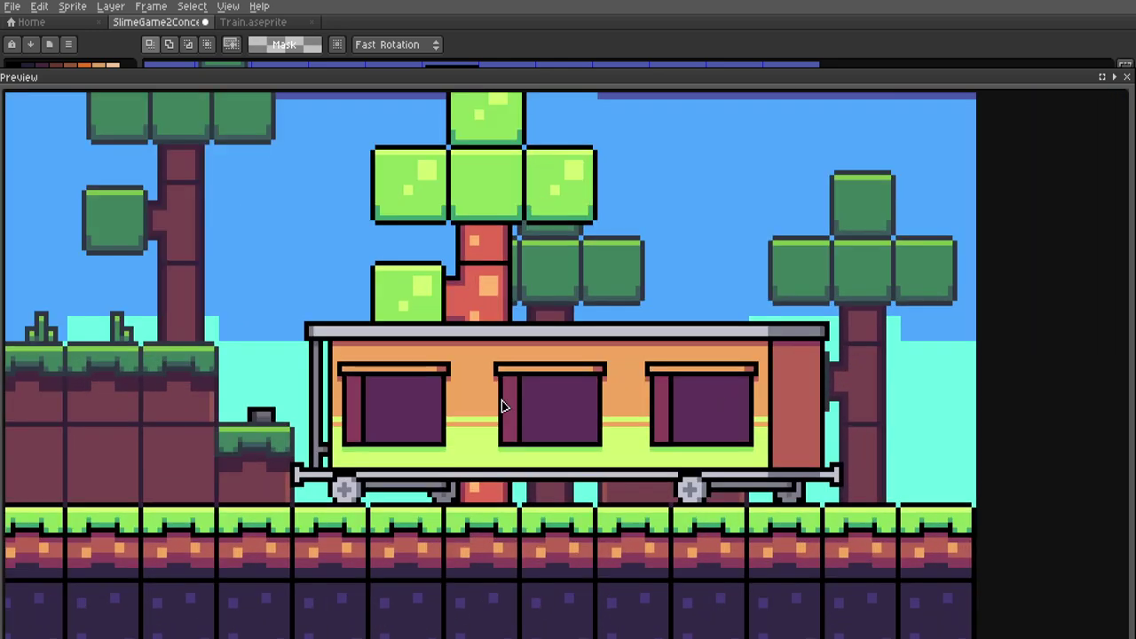
left_click_drag(500, 406, 594, 418)
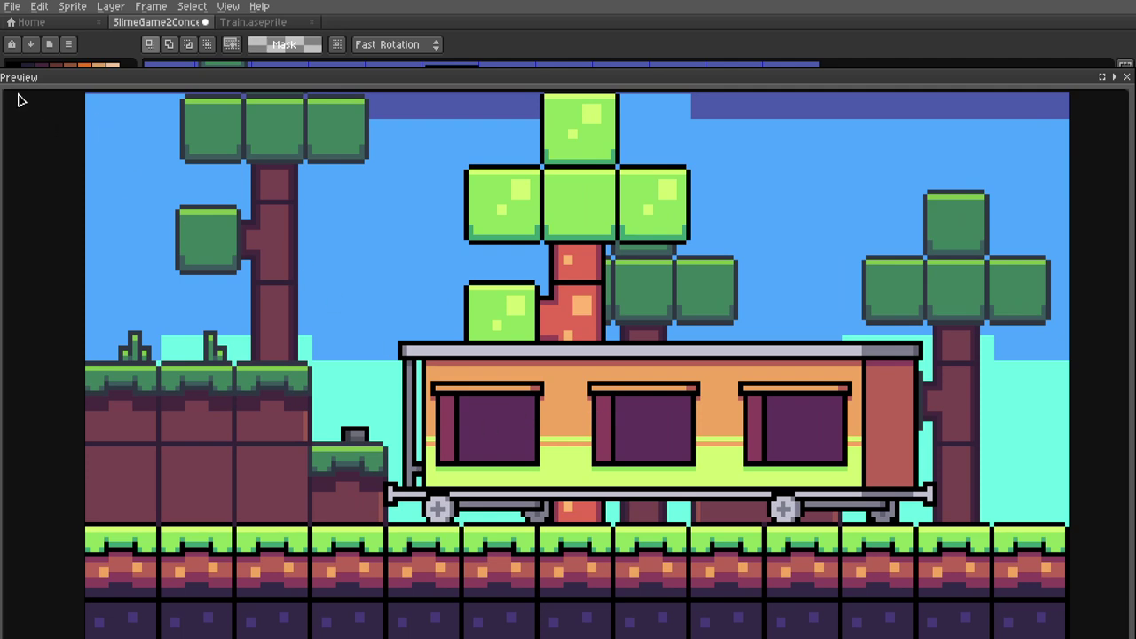
- Shrink the preview and place the green slime inside the carriage's first window
left_click_drag(3, 76, 870, 207)
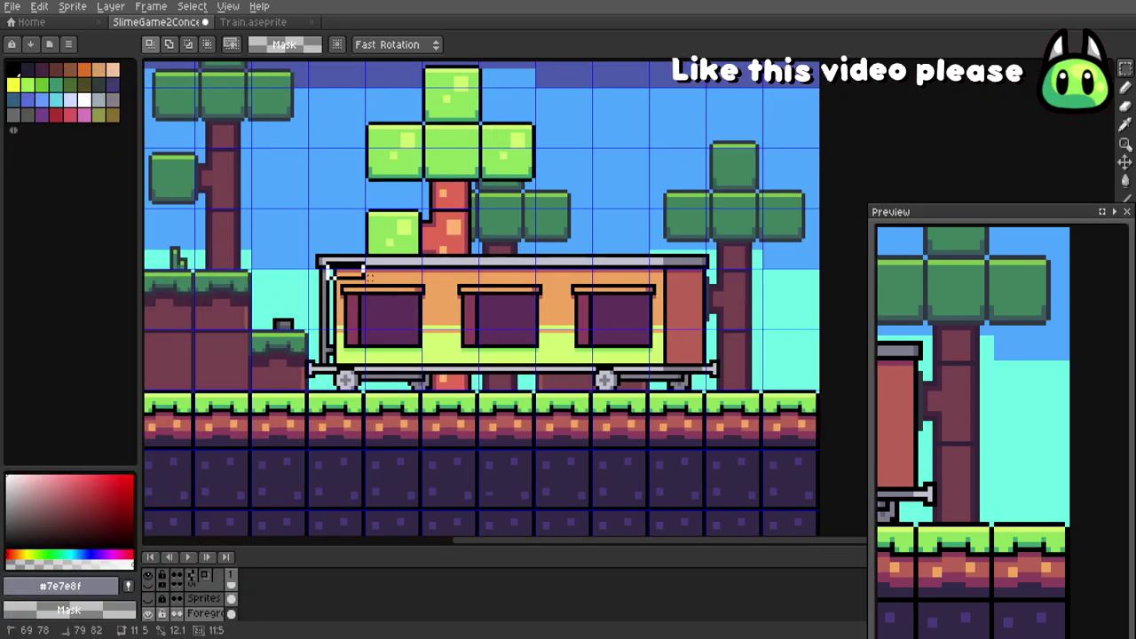
scroll(345, 214, "up", 3)
middle_click_drag(311, 334, 349, 238)
left_click_drag(354, 236, 434, 316)
- Place copies of the green slime in the carriage's middle and last windows, and widen the preview over the carriage
middle_click_drag(654, 414, 406, 402)
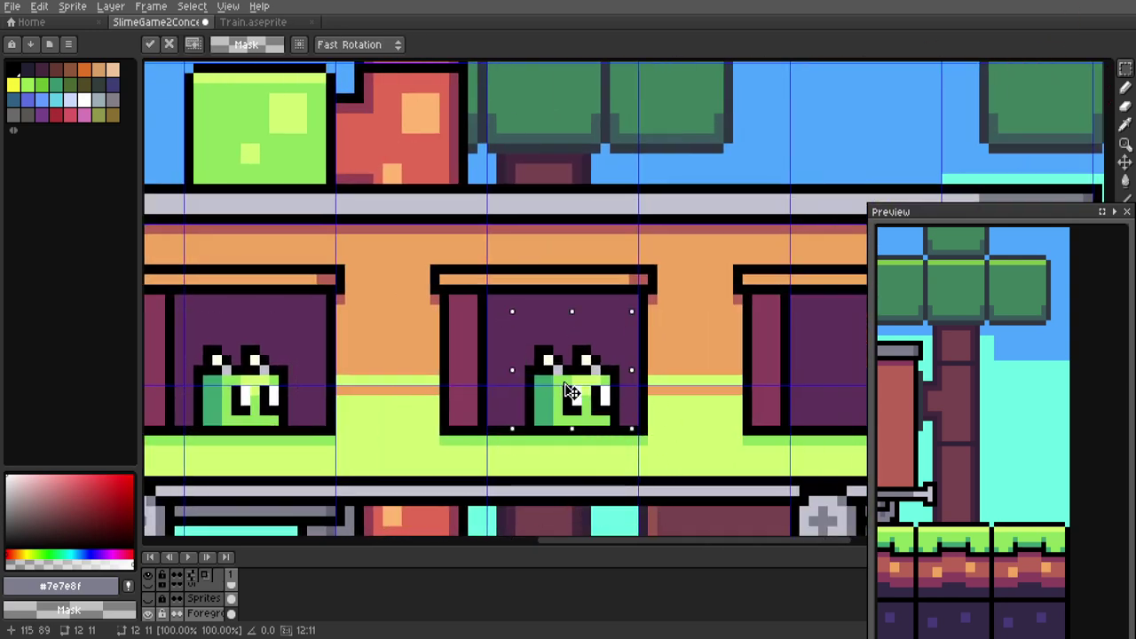
left_click_drag(565, 386, 556, 387)
middle_click_drag(630, 399, 439, 376)
key("ctrl+v")
left_click_drag(602, 498, 651, 378)
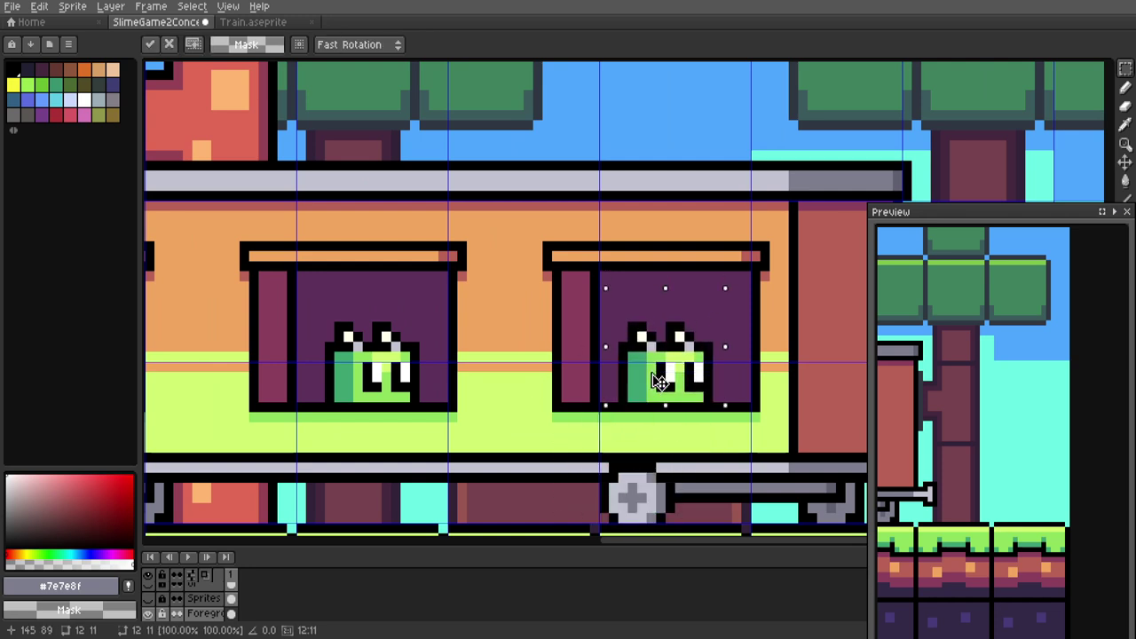
left_click_drag(868, 405, 154, 405)
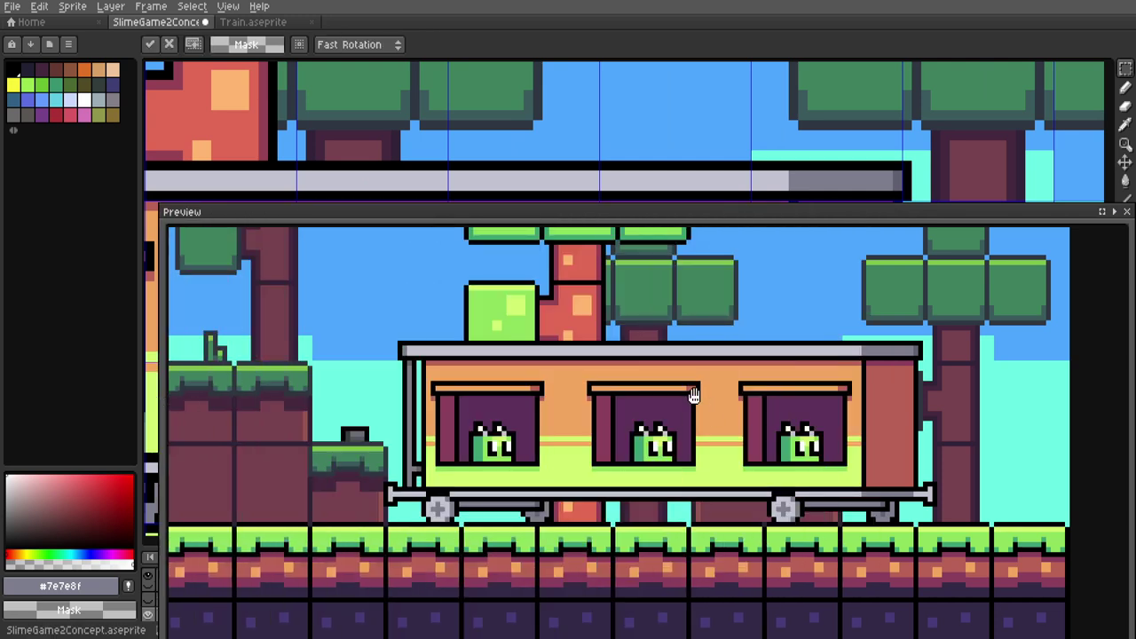
scroll(693, 398, "up", 2)
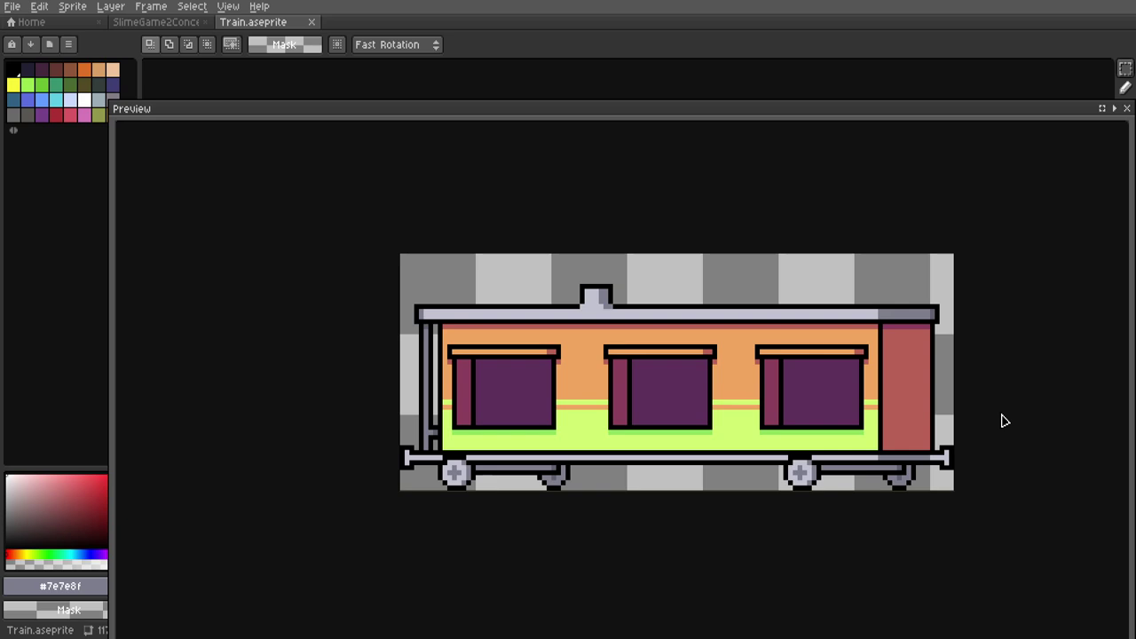
- Examine the carriage variant with the roof chimney in the Train sprite's preview
scroll(661, 353, "up", 4)
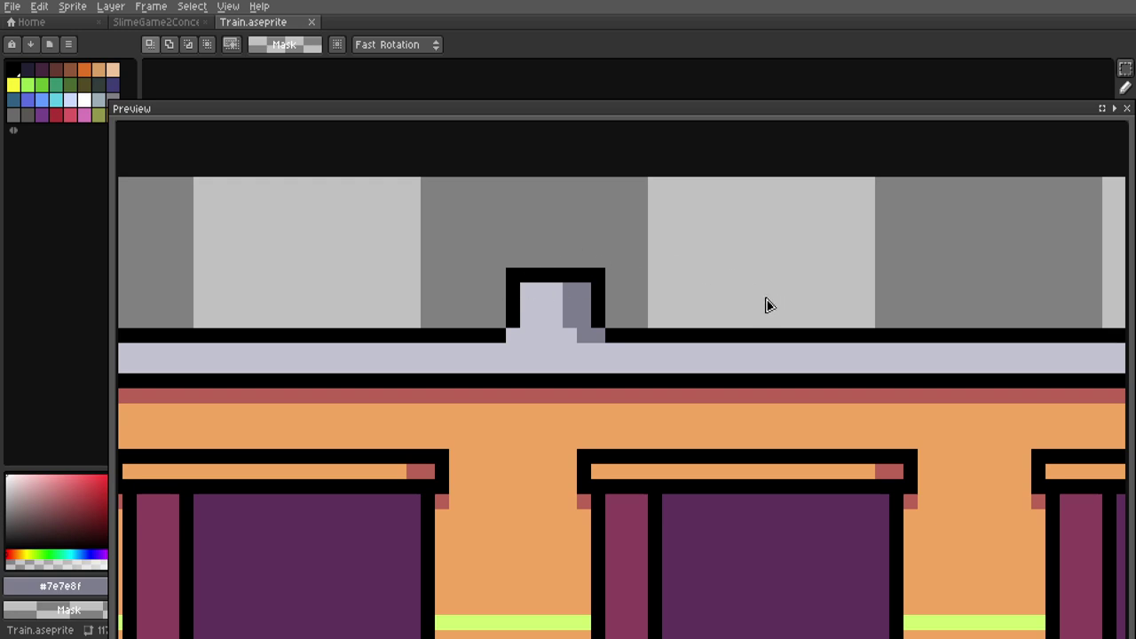
scroll(767, 301, "down", 5)
scroll(728, 304, "up", 3)
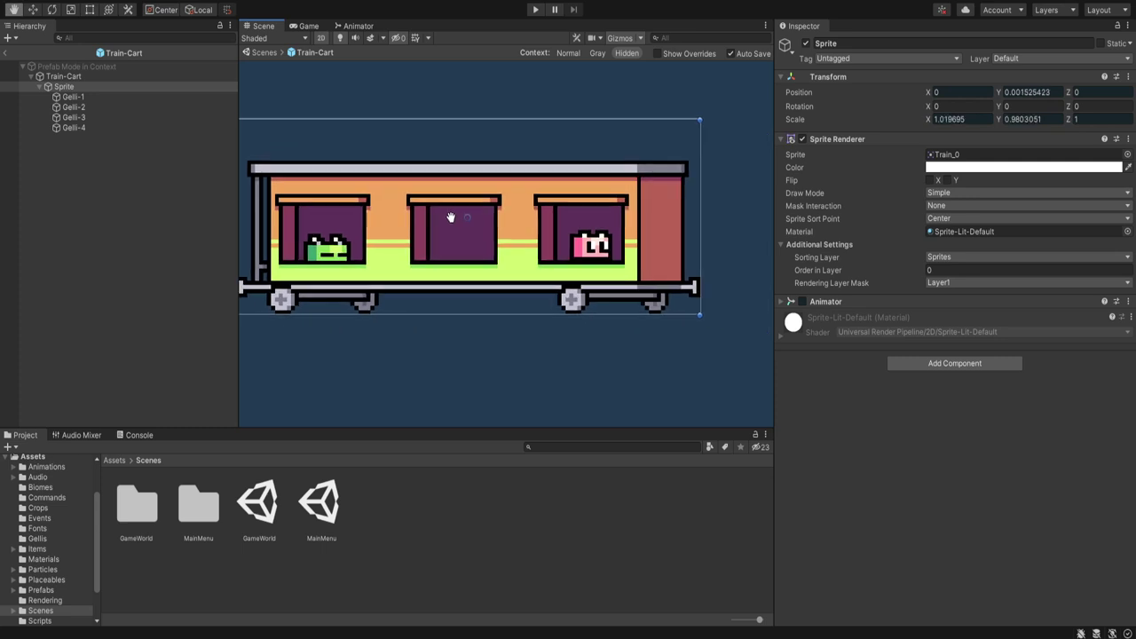
- Inspect the Train-Cart prefab in Unity, looking closely at its windows and the Gelli characters inside
scroll(573, 239, "up", 4)
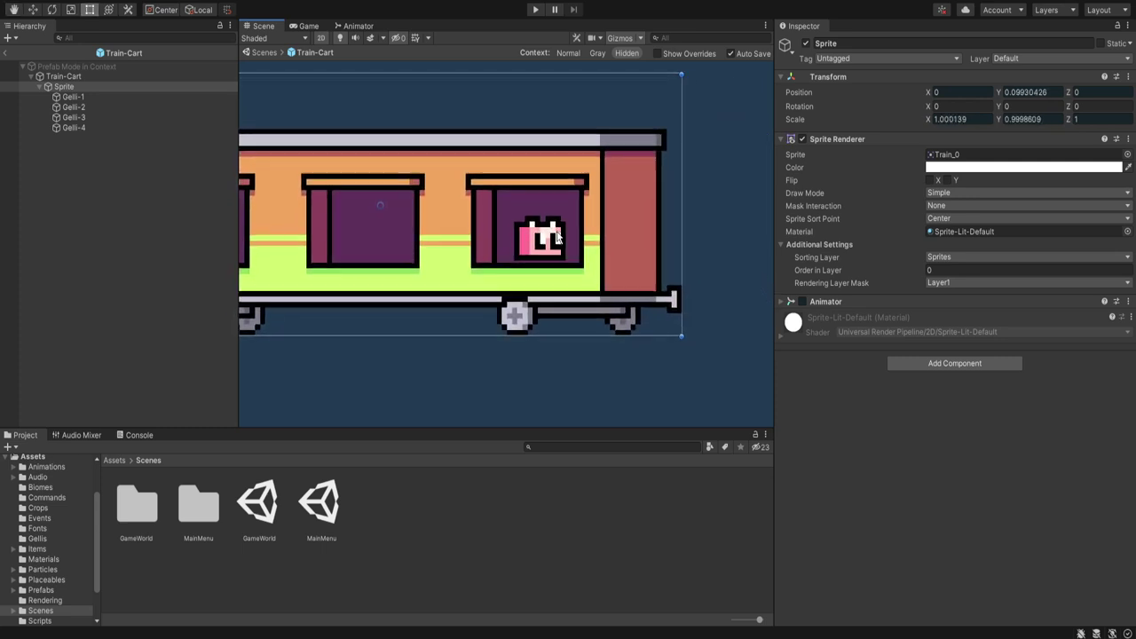
scroll(551, 234, "down", 5)
middle_click_drag(552, 234, 668, 247)
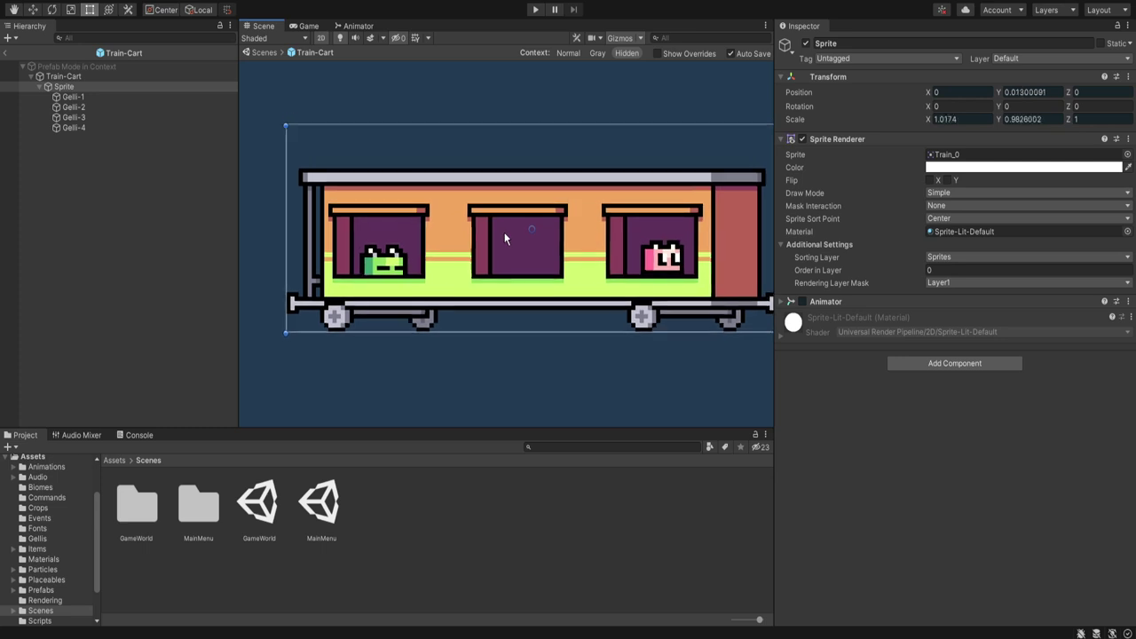
middle_click_drag(505, 222, 410, 233)
scroll(569, 209, "up", 5)
middle_click_drag(698, 230, 606, 230)
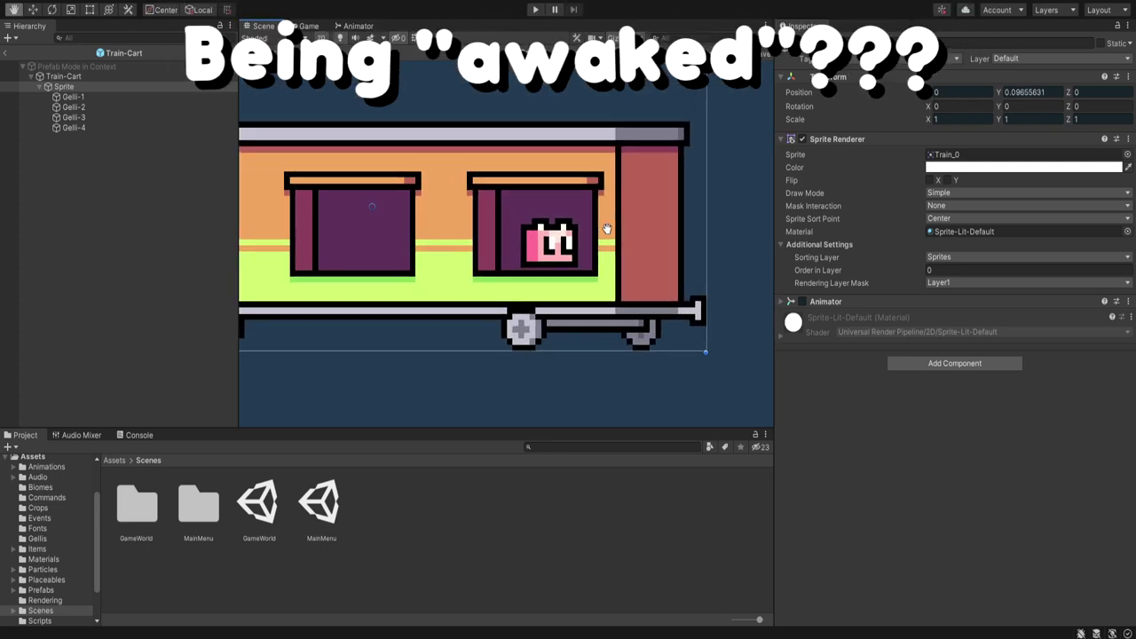
scroll(494, 228, "down", 6)
middle_click_drag(499, 230, 632, 243)
scroll(621, 243, "down", 3)
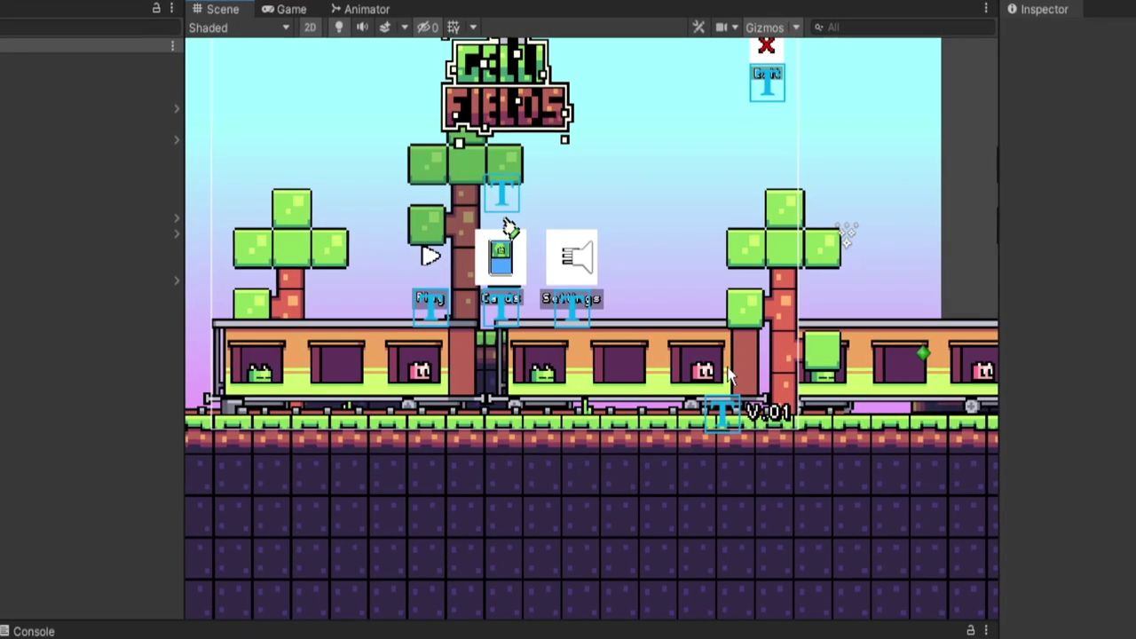
- Select the Train-Destroyer object beyond the left end of the main menu's track and inspect its box collider
middle_click_drag(354, 326, 974, 304)
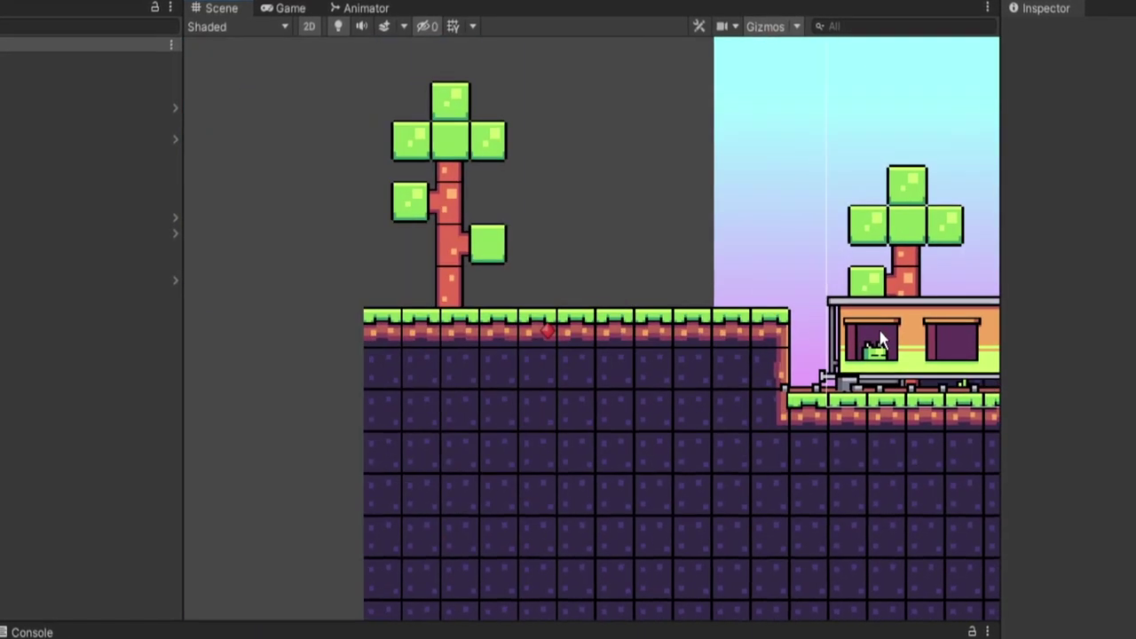
scroll(536, 325, "up", 7)
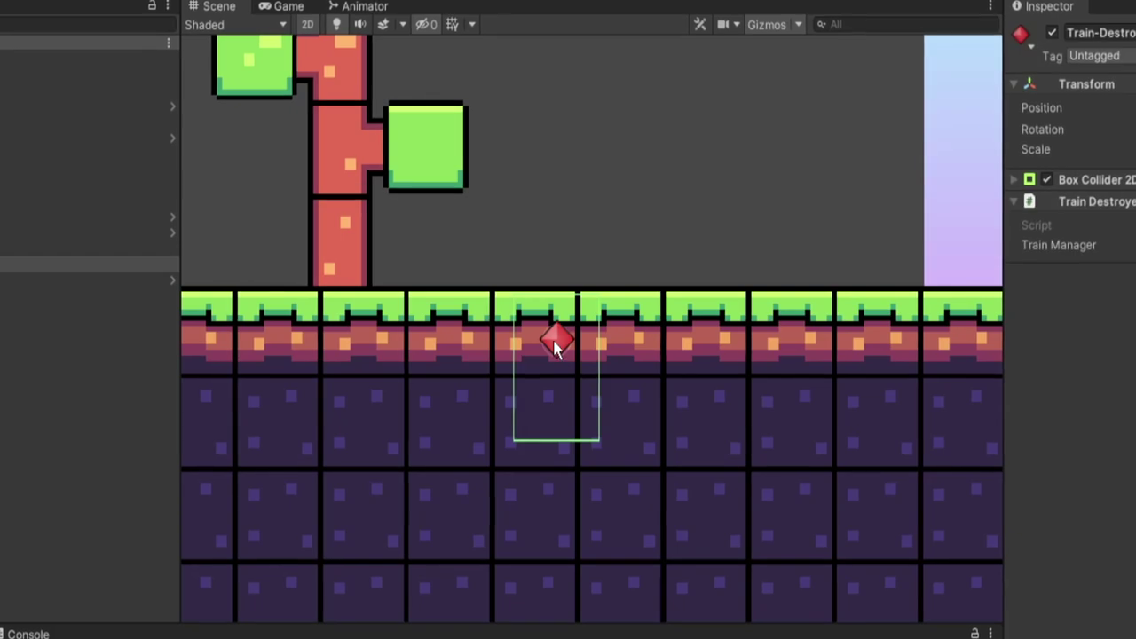
scroll(557, 340, "down", 7)
- Examine the green marker over the last train cart at the right end of the menu scene
middle_click_drag(715, 329, 278, 333)
middle_click_drag(840, 354, 473, 353)
scroll(477, 355, "up", 5)
middle_click_drag(418, 329, 609, 385)
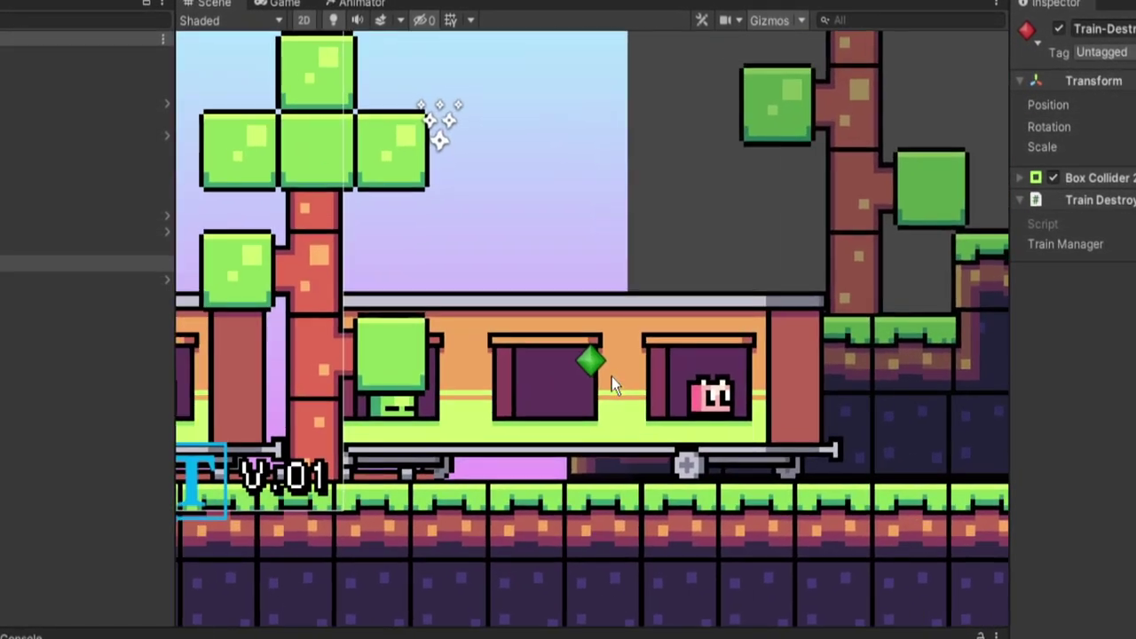
scroll(609, 385, "up", 2)
scroll(586, 360, "down", 7)
- Survey the whole main menu scene, from the Train-Destroyer to the carts at the far end of the track
middle_click_drag(532, 368, 862, 384)
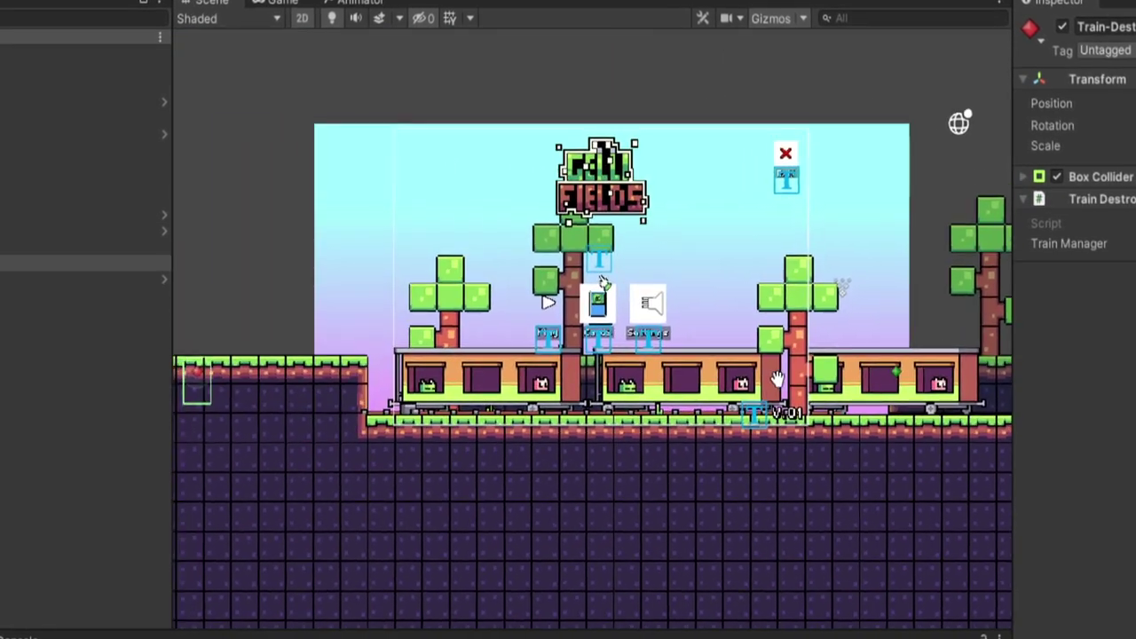
scroll(874, 389, "down", 1)
mouse_move(758, 378)
middle_mouse_down()
mouse_move(685, 380)
mouse_move(754, 391)
middle_mouse_up()
scroll(685, 387, "up", 6)
scroll(686, 393, "up", 5)
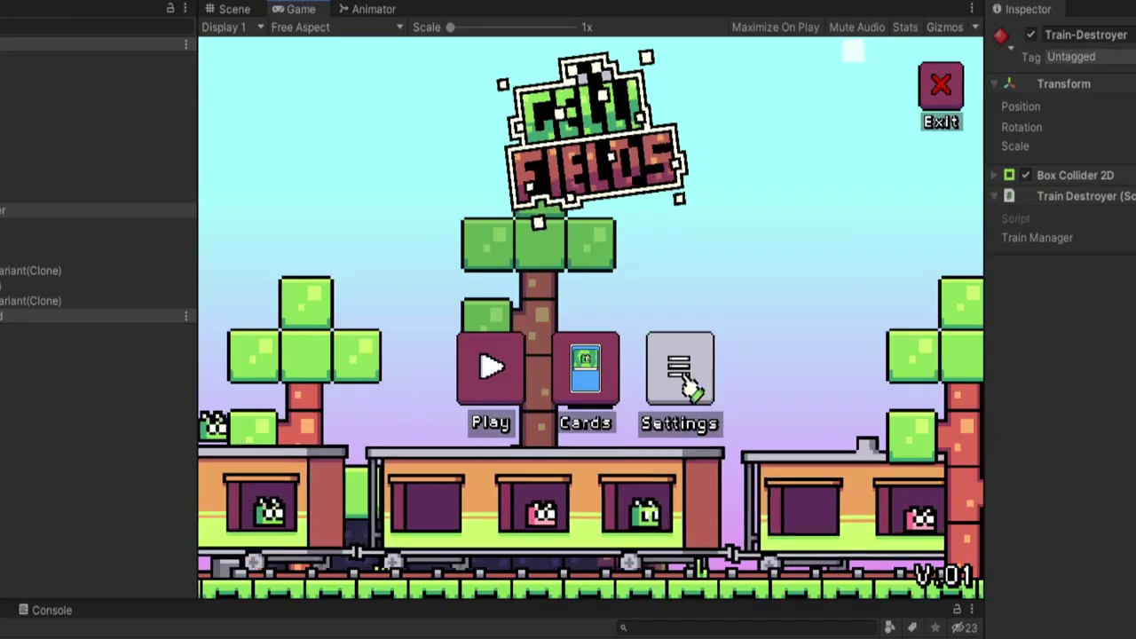
- View the Cards screen in the running game and return to the main menu
left_click(593, 383)
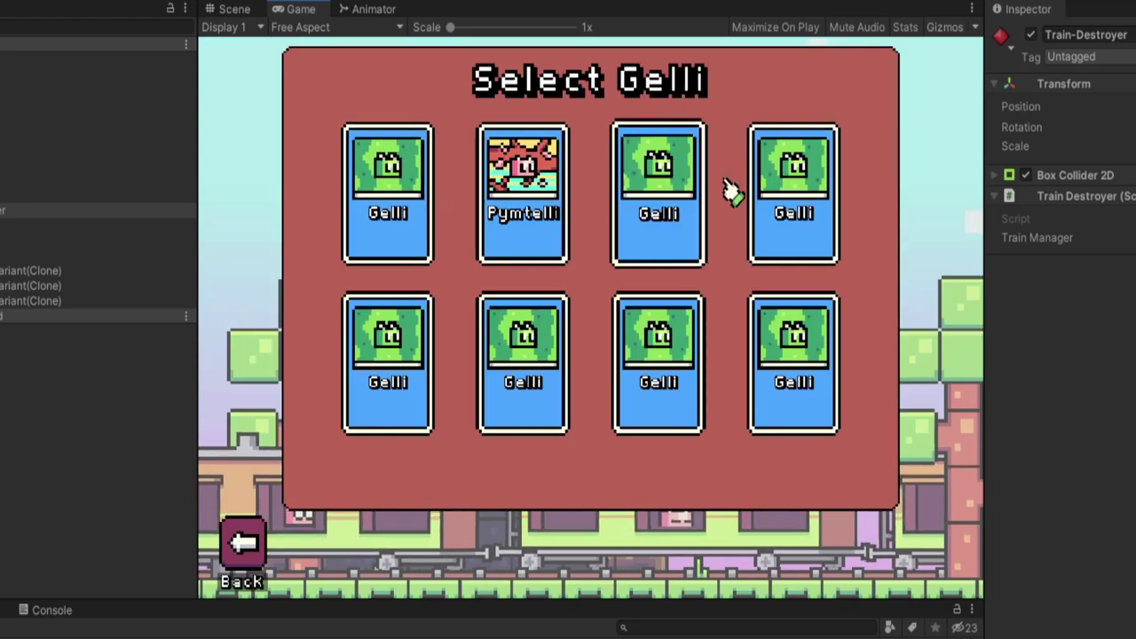
left_click(243, 542)
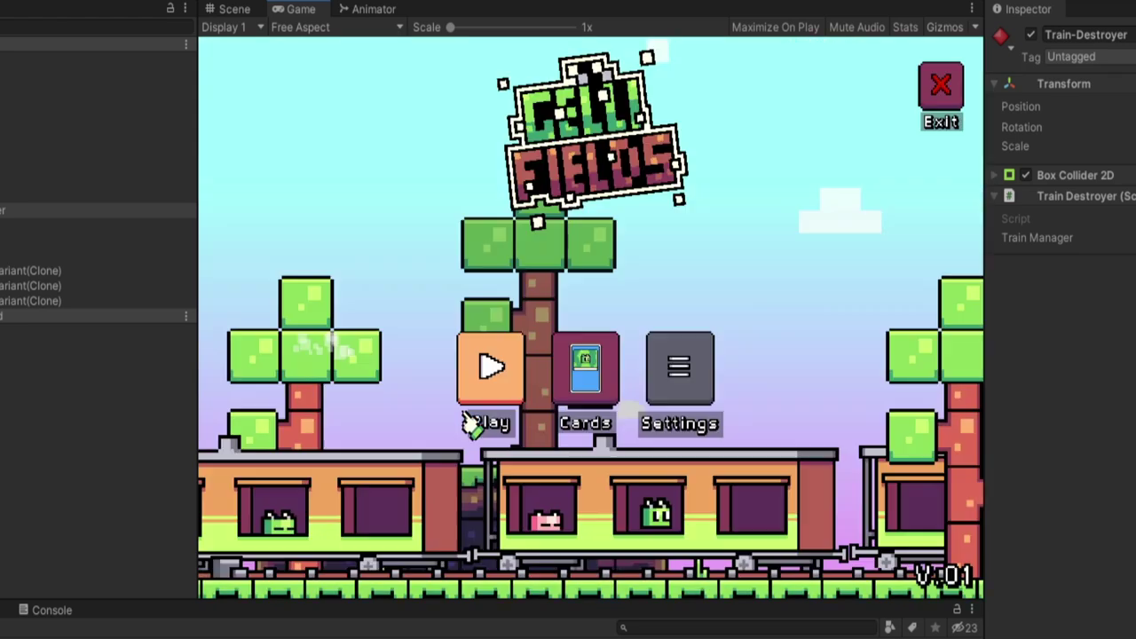
- Open the save slots through Play and browse back and forth between pages 1 and 2
left_click(473, 425)
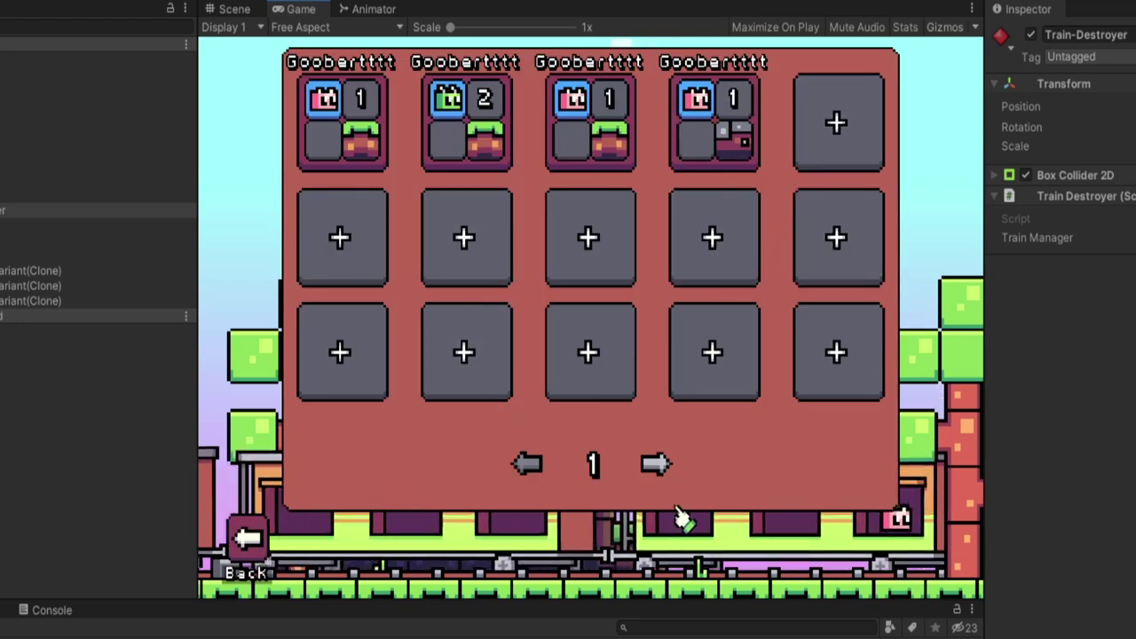
left_click(656, 464)
double_click(528, 464)
left_click(656, 464)
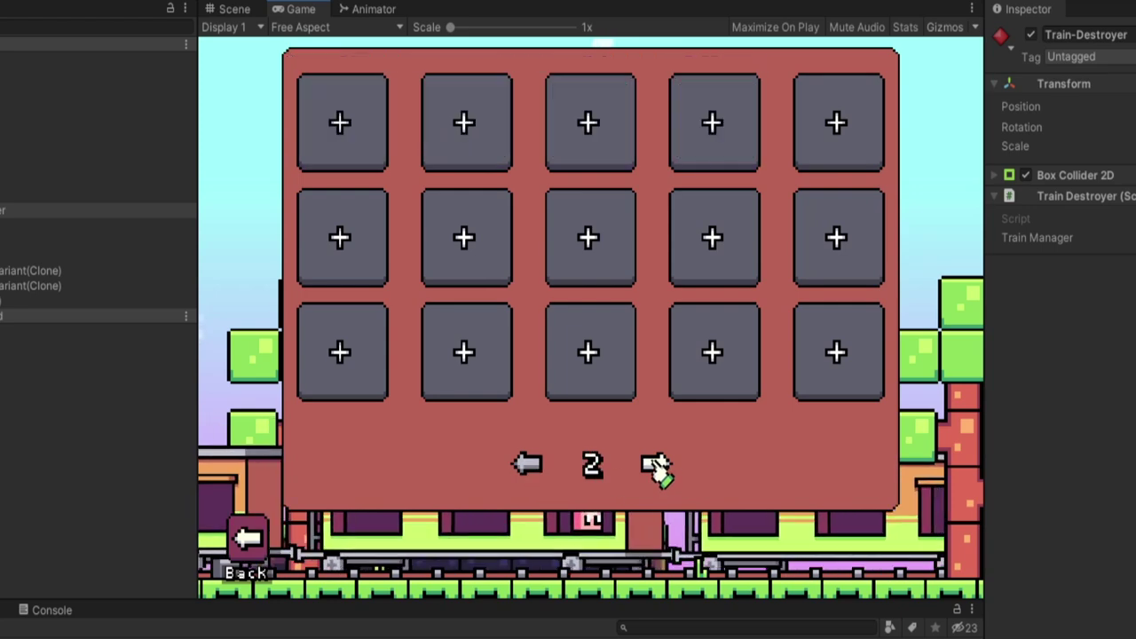
left_click(526, 465)
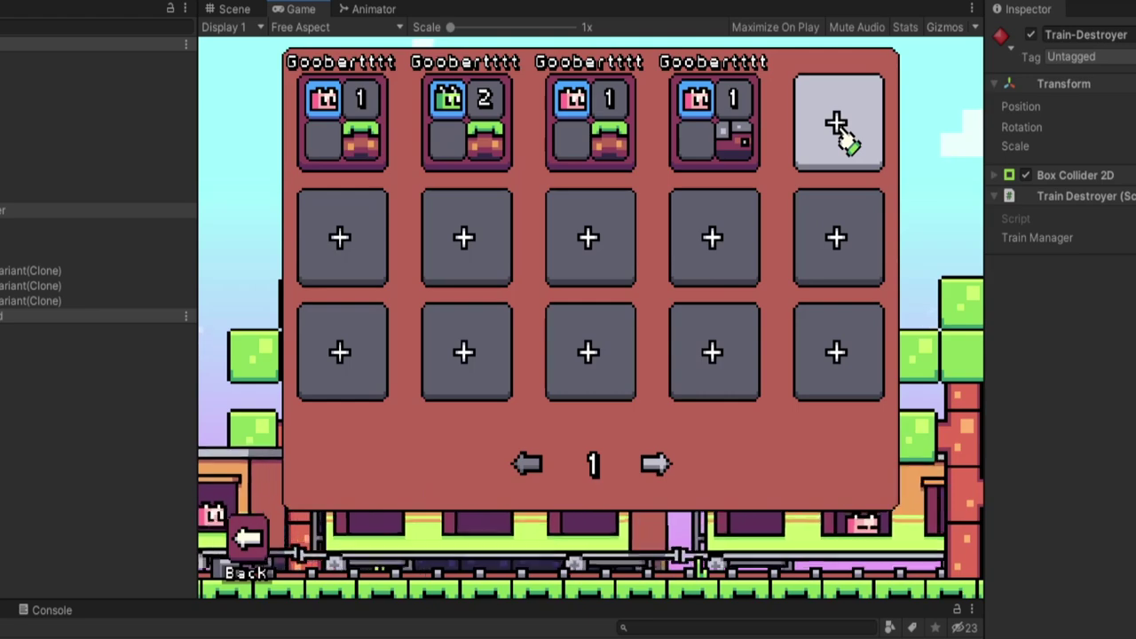
- Start a new game in an empty save slot and name the Gelli Chicken
left_click(928, 350)
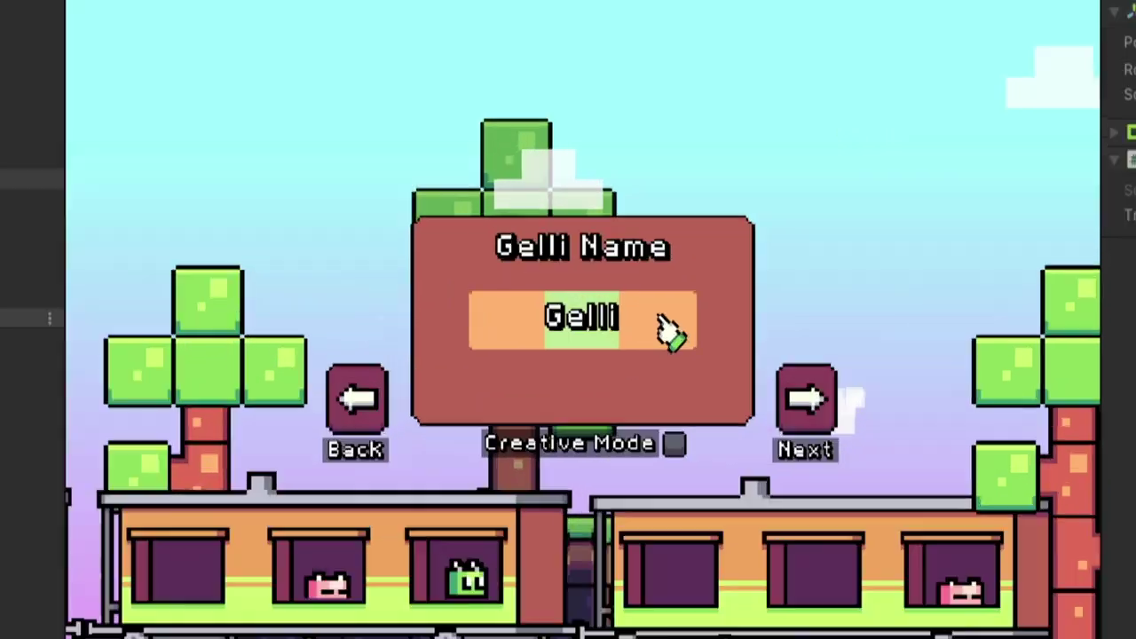
type("Chicken")
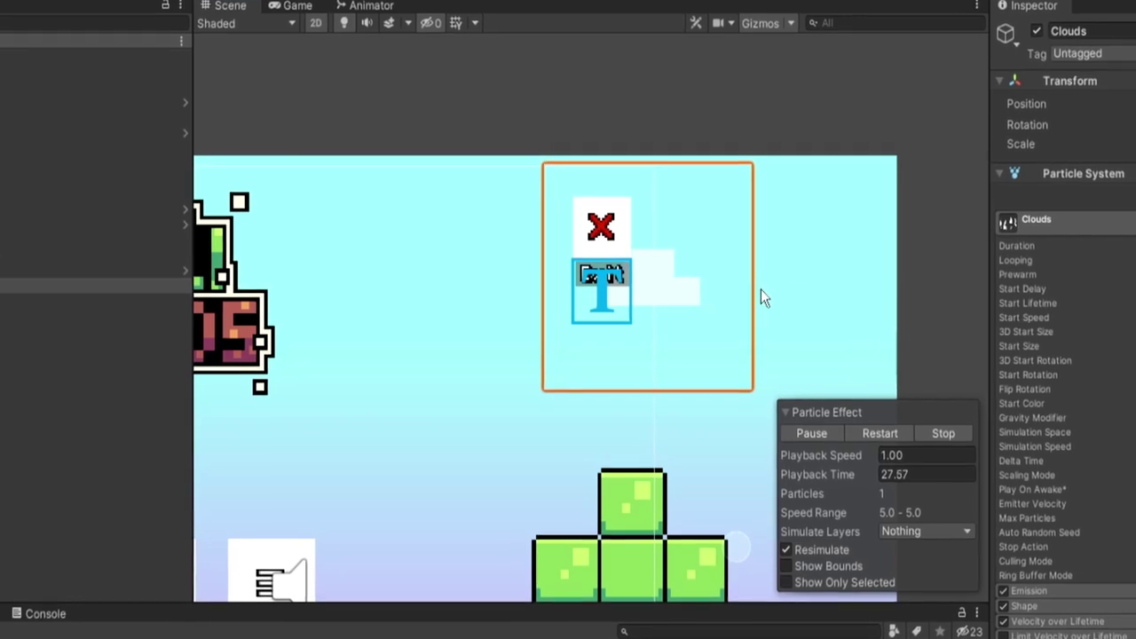
- Examine the Clouds particle system around the Exit button, close up and within the whole menu scene
middle_click_drag(761, 289, 814, 240)
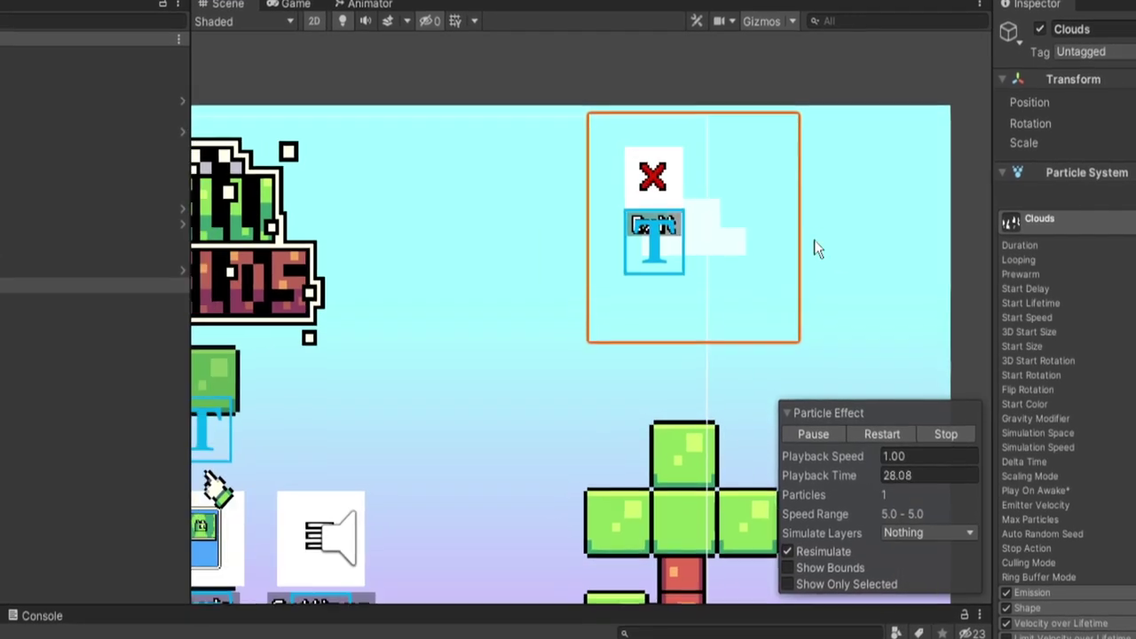
scroll(775, 212, "up", 1)
scroll(775, 212, "up", 4)
middle_click_drag(633, 248, 717, 246)
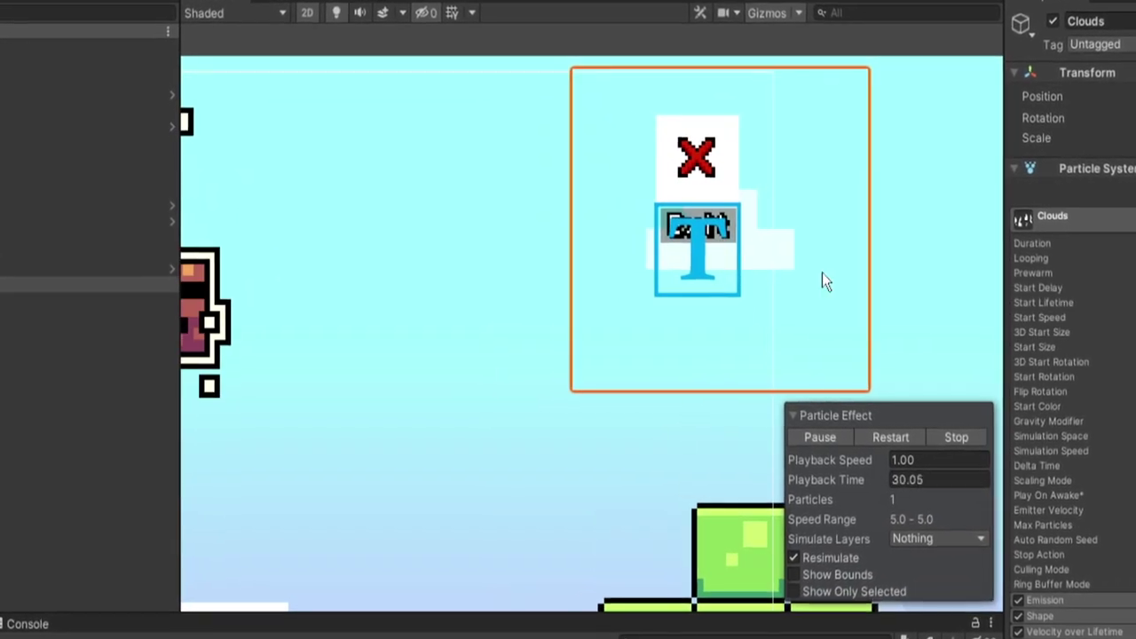
scroll(788, 259, "down", 10)
scroll(793, 258, "down", 4)
middle_click_drag(877, 286, 934, 246)
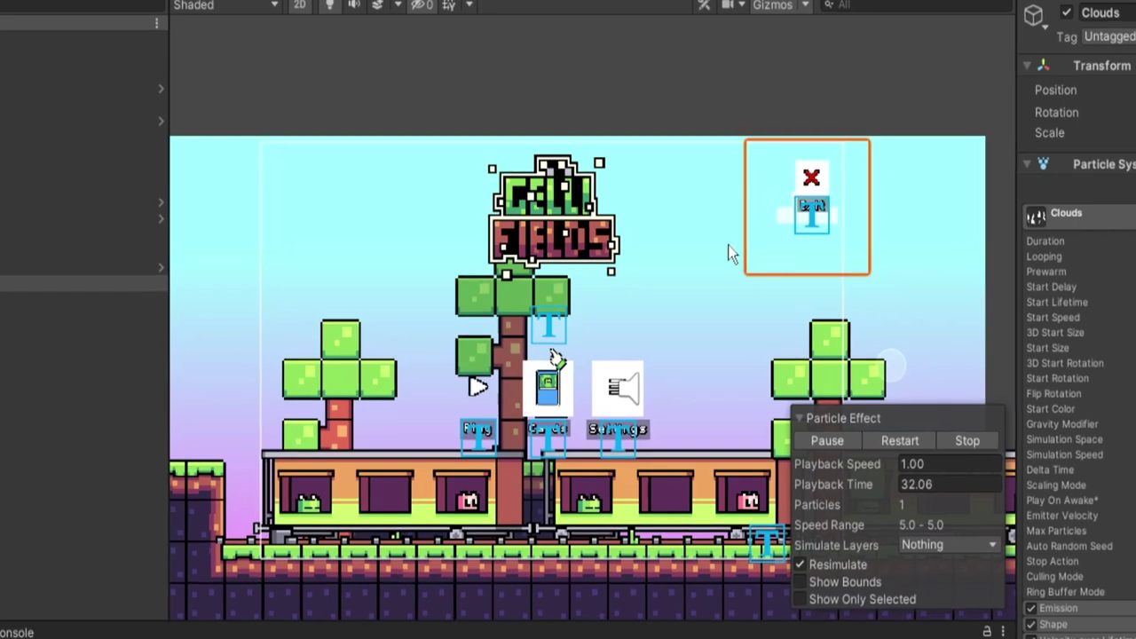
scroll(660, 268, "down", 1)
middle_click_drag(722, 282, 600, 217)
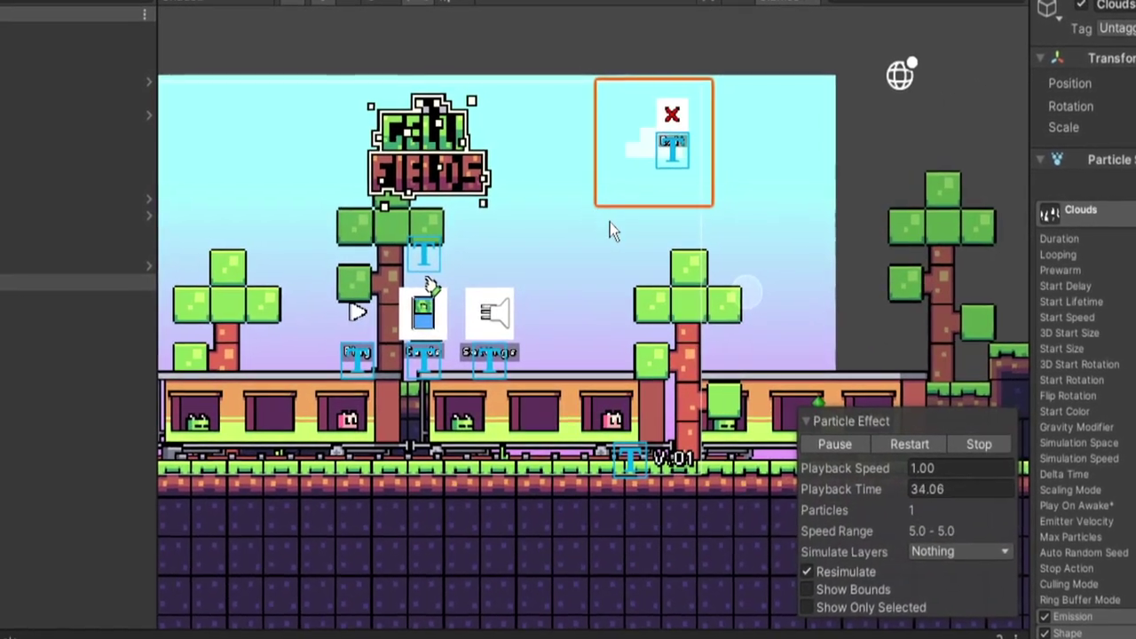